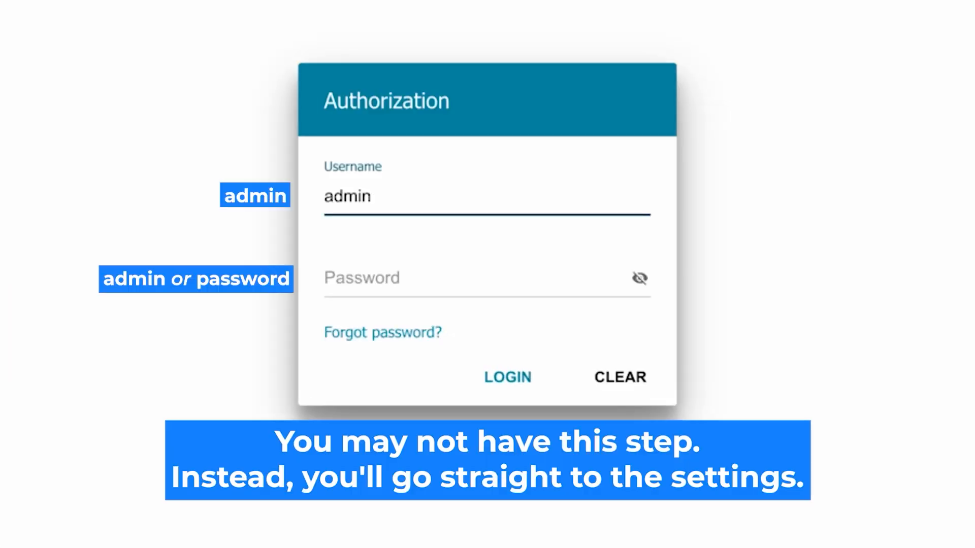
Step: Enter the default admin password, check it, and try logging in twice
{"action": "left_click", "coordinate": [374, 279]}
{"action": "type", "text": "password"}
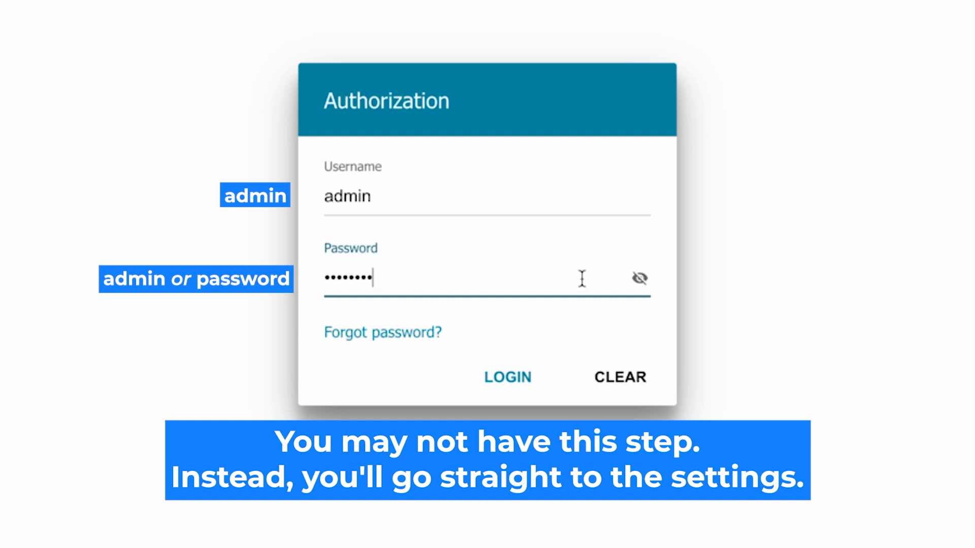
{"action": "left_click", "coordinate": [639, 278]}
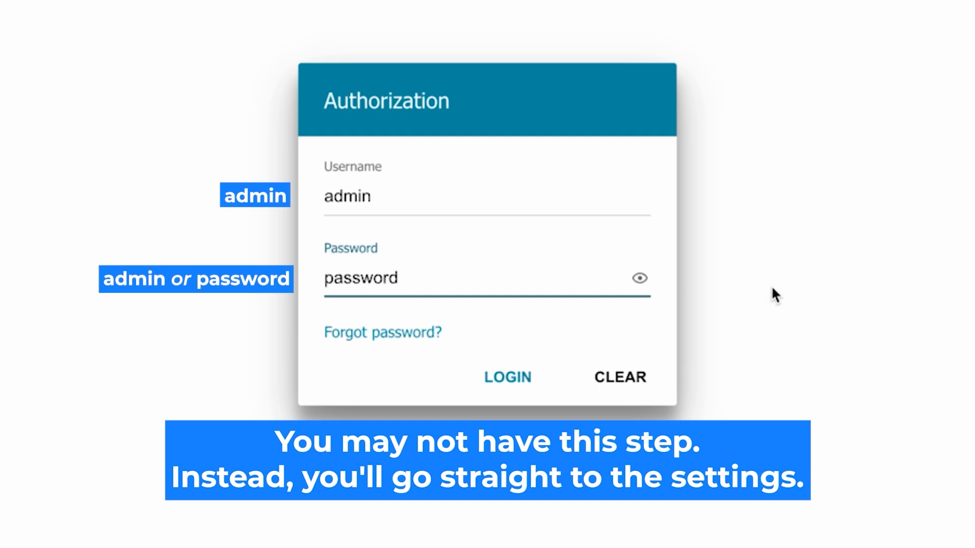
{"action": "left_click", "coordinate": [492, 377]}
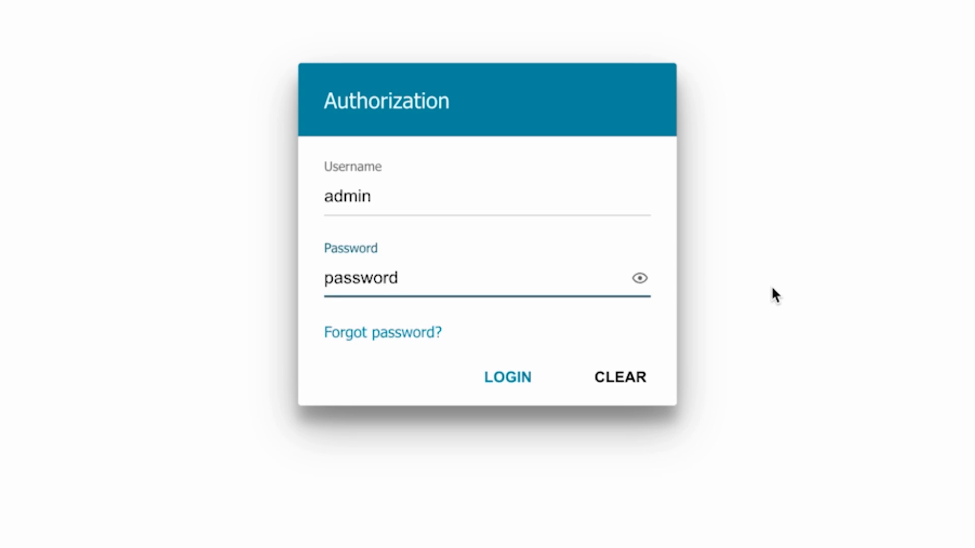
{"action": "left_click", "coordinate": [489, 374]}
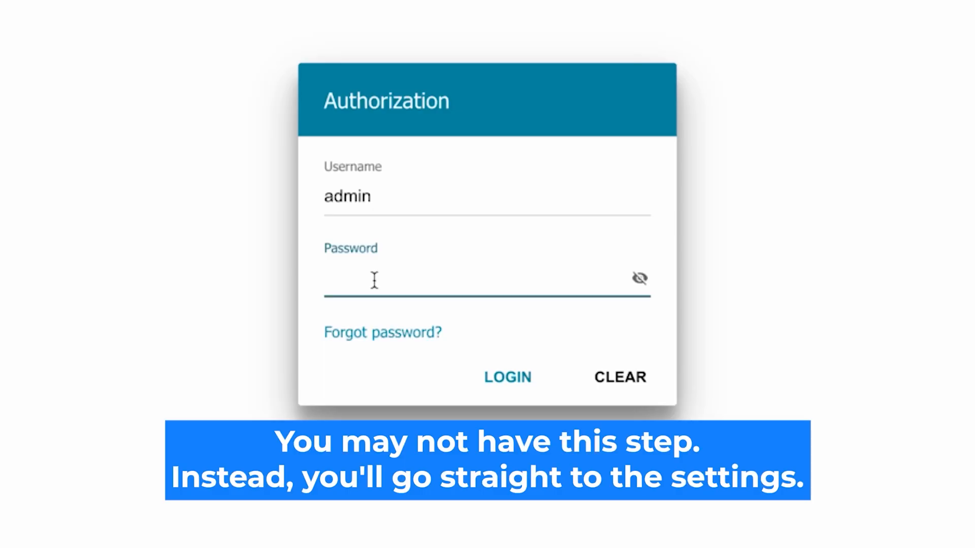
Step: Re-enter the default admin password, verify it, and log in after the reset
{"action": "type", "text": "*******"}
{"action": "type", "text": "d"}
{"action": "left_click", "coordinate": [639, 279]}
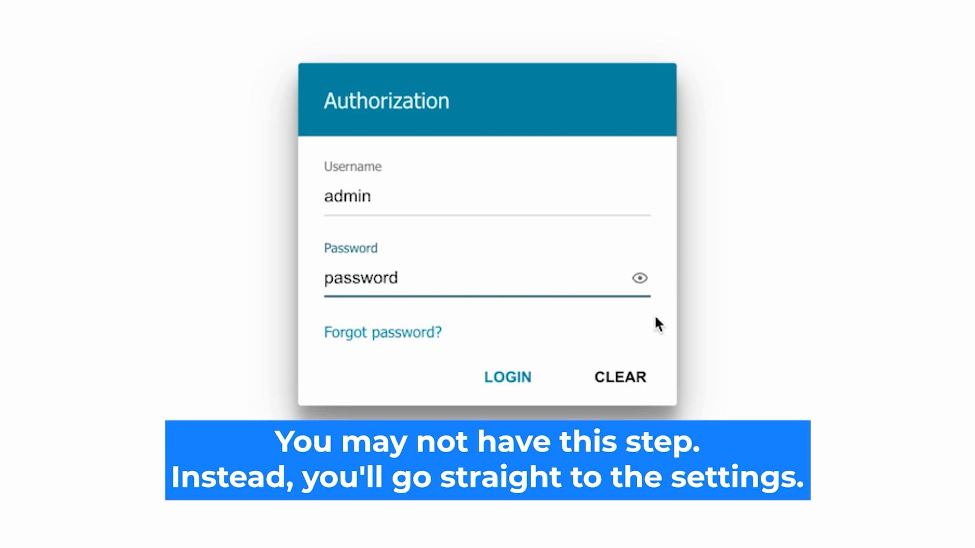
{"action": "left_click", "coordinate": [489, 377]}
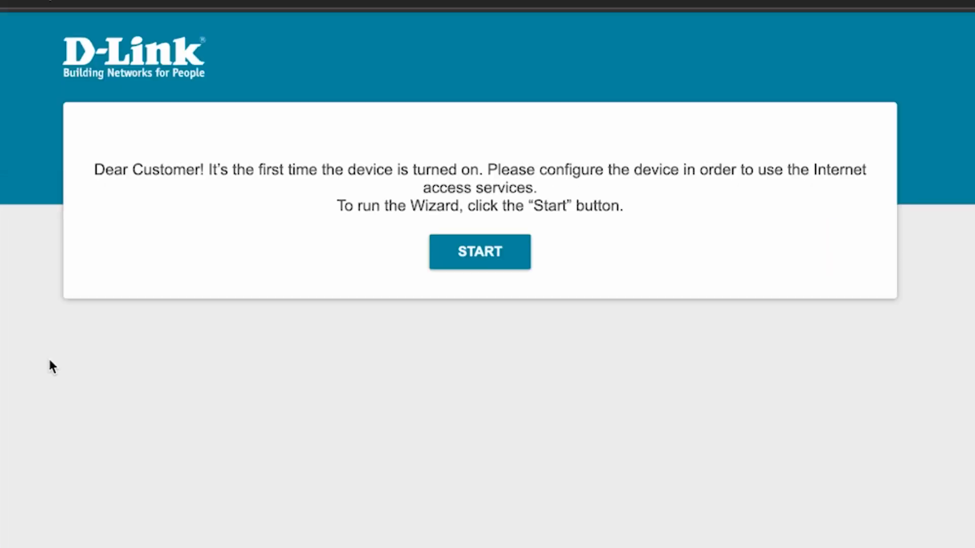
Step: Start the Wizard, confirm English as the interface language, and continue with the Wizard
{"action": "left_click", "coordinate": [491, 260]}
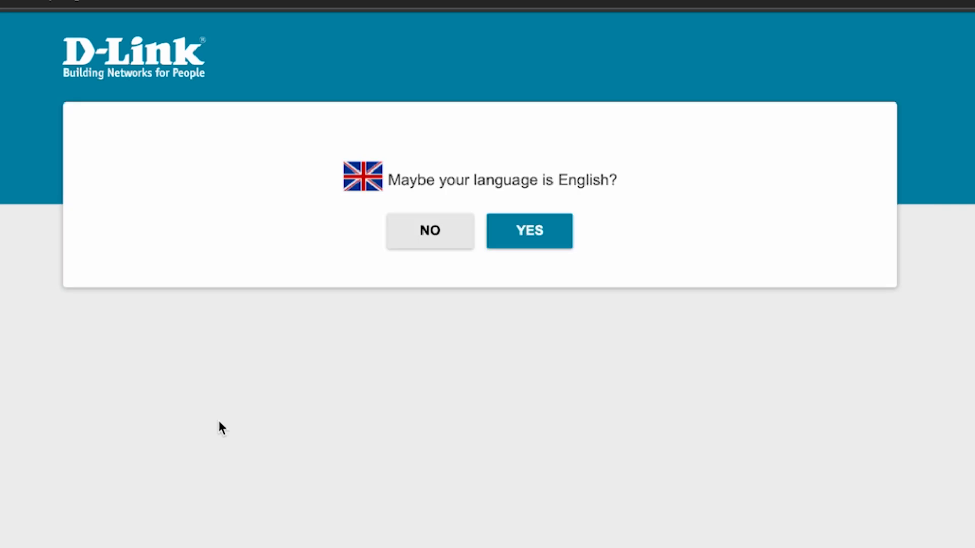
{"action": "left_click", "coordinate": [548, 235]}
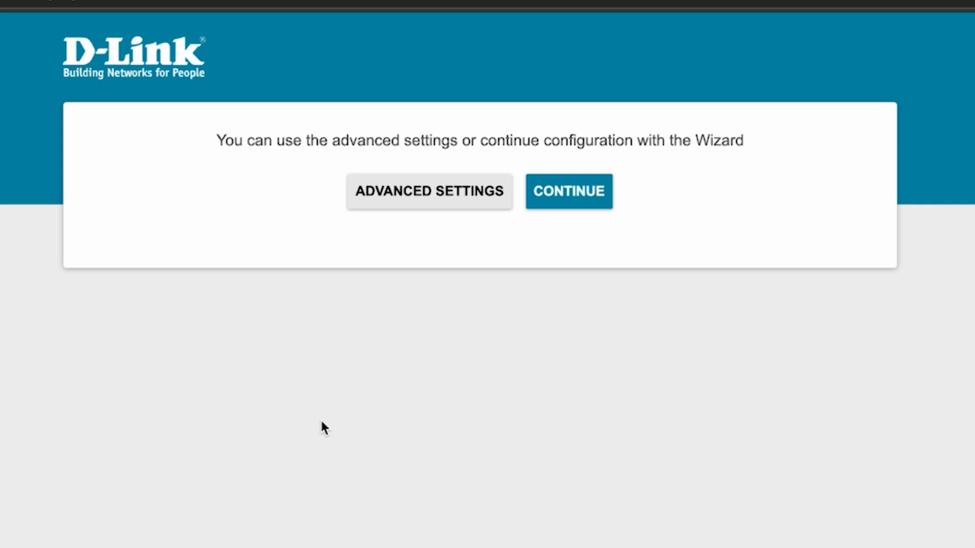
{"action": "left_click", "coordinate": [572, 197]}
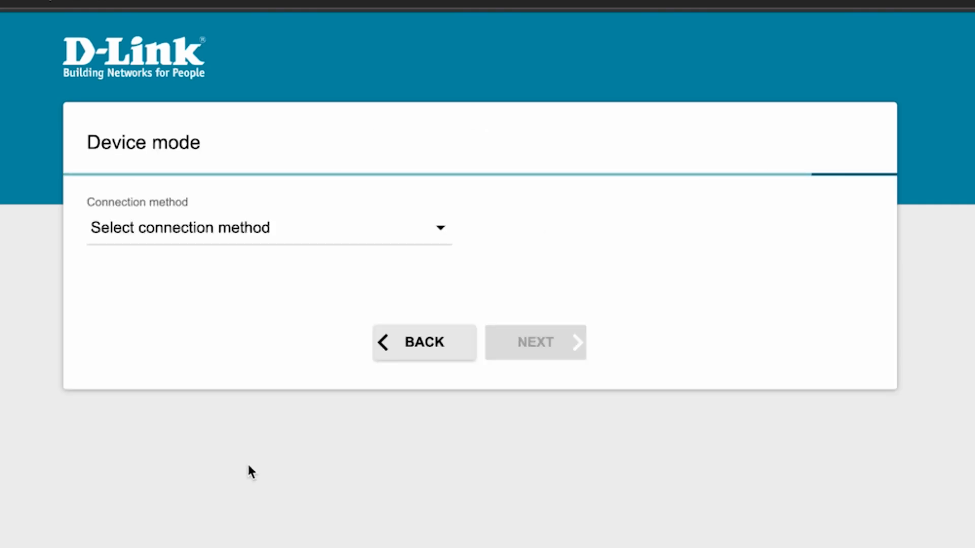
Step: Set the connection method to Wired connection and the work mode to Router
{"action": "left_click", "coordinate": [390, 239]}
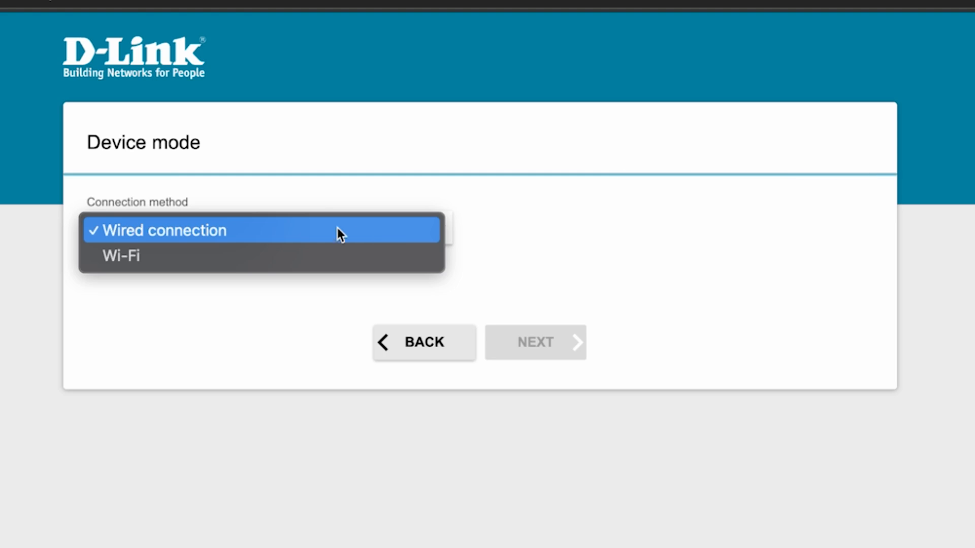
{"action": "left_click", "coordinate": [178, 231]}
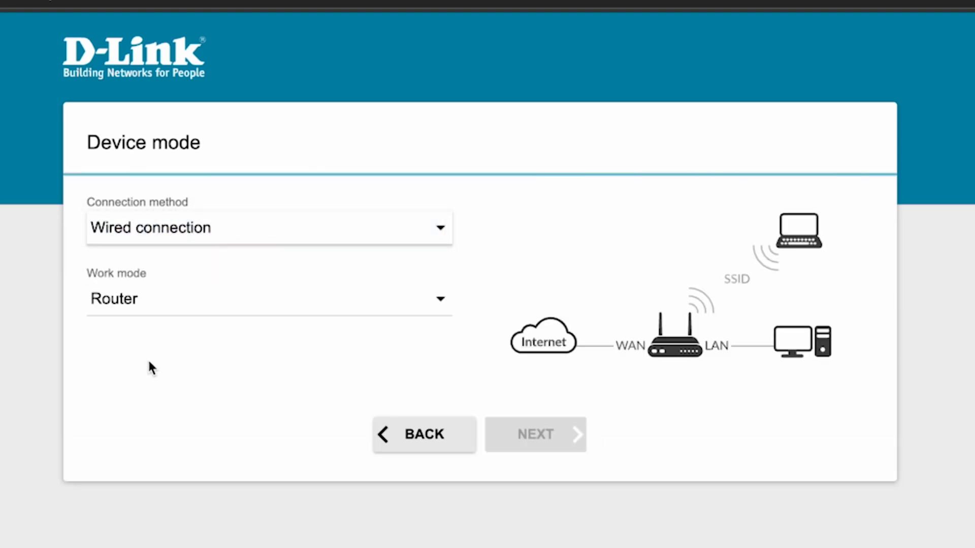
{"action": "left_click", "coordinate": [346, 293]}
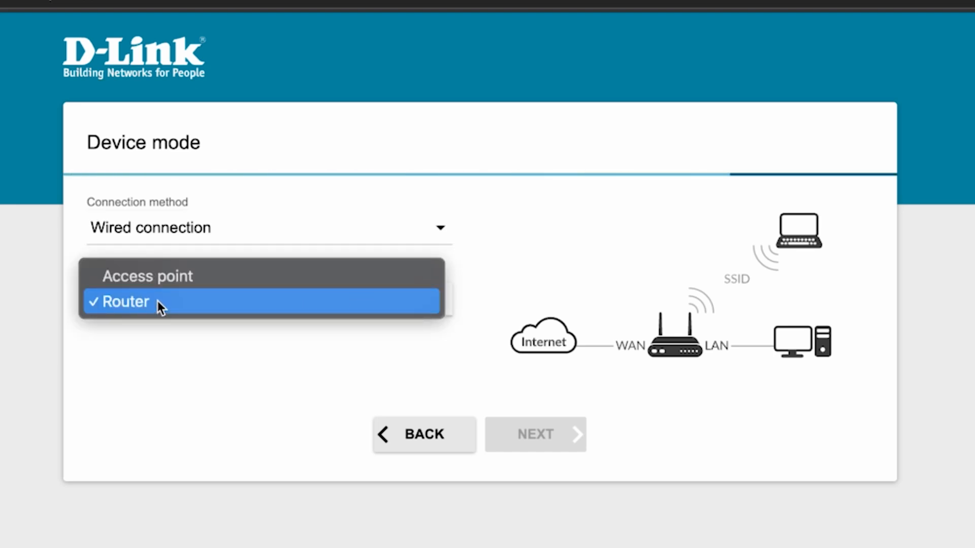
{"action": "left_click", "coordinate": [158, 303]}
{"action": "left_click", "coordinate": [538, 436]}
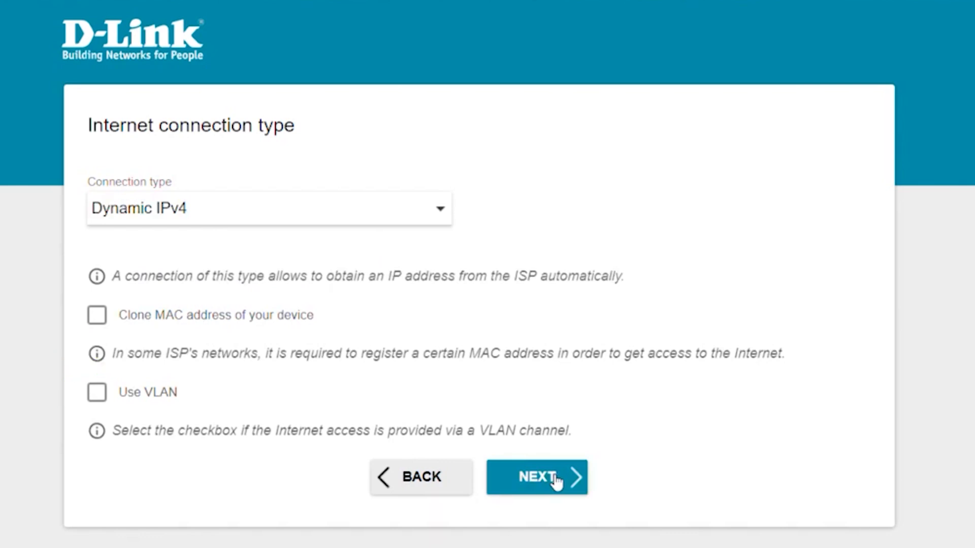
Step: Keep Dynamic IPv4 and name the 2.4 GHz network 'Change your Network Name' with a new Wi-Fi password
{"action": "left_click", "coordinate": [556, 481]}
{"action": "left_click_drag", "start_coordinate": [256, 333], "coordinate": [82, 322]}
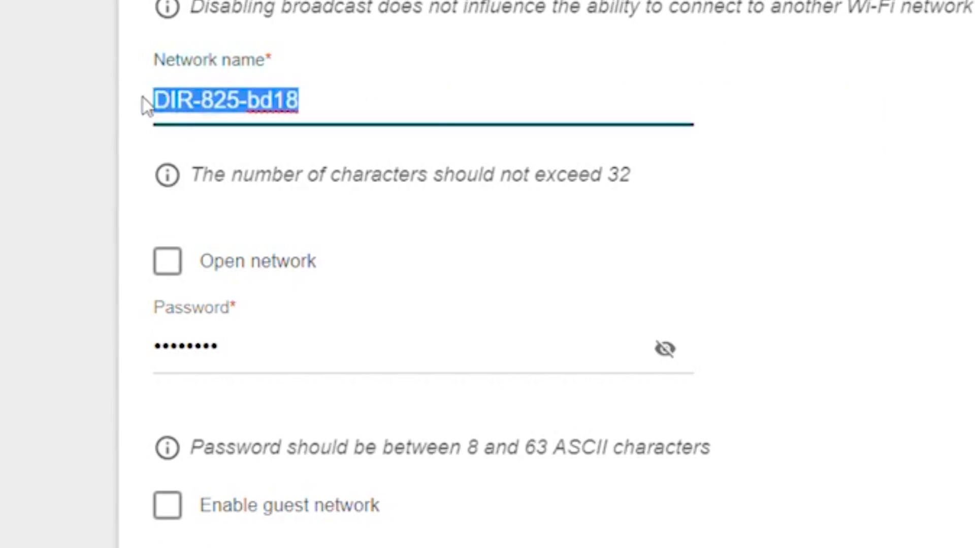
{"action": "key", "text": "BackSpace"}
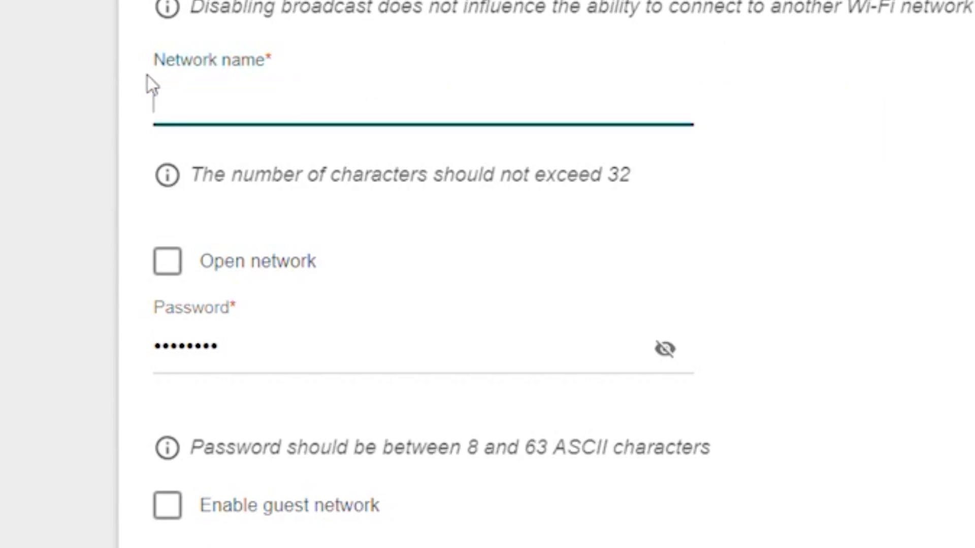
{"action": "type", "text": "Change"}
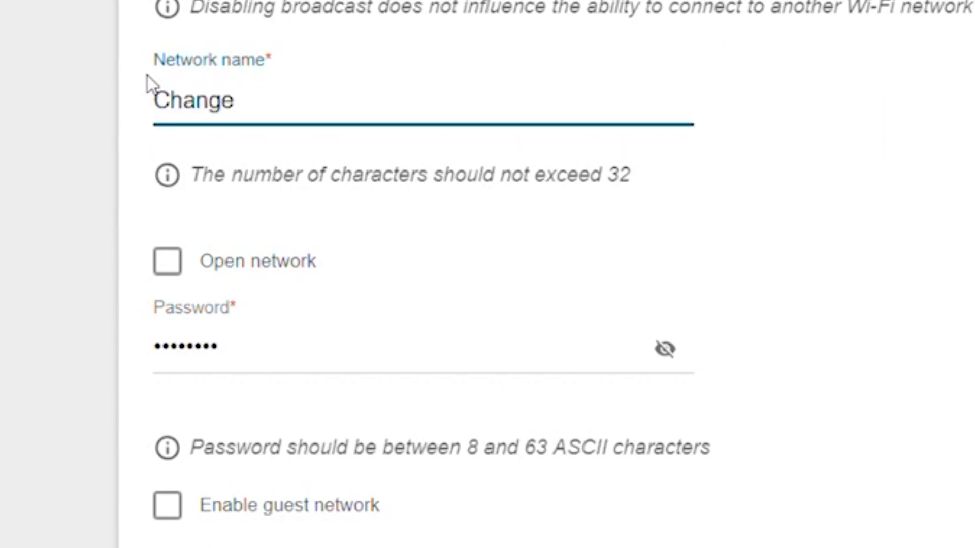
{"action": "type", "text": " your Network Name"}
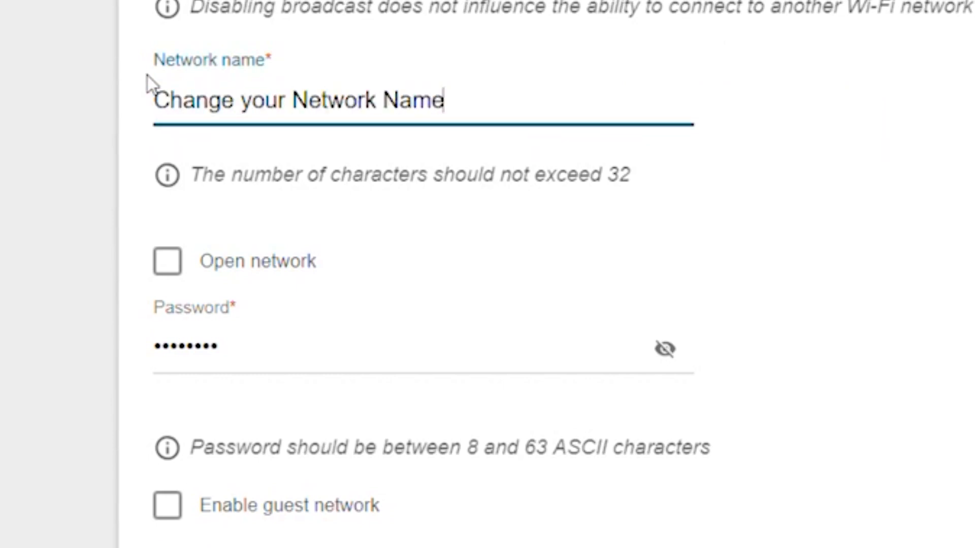
{"action": "left_click", "coordinate": [284, 357]}
{"action": "key", "text": "ctrl+a"}
{"action": "key", "text": "BackSpace"}
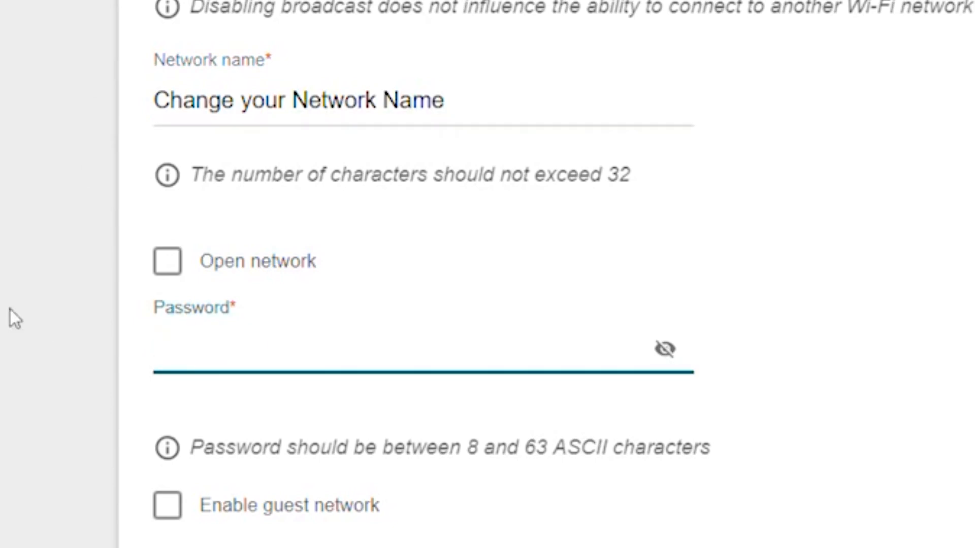
{"action": "type", "text": "password1"}
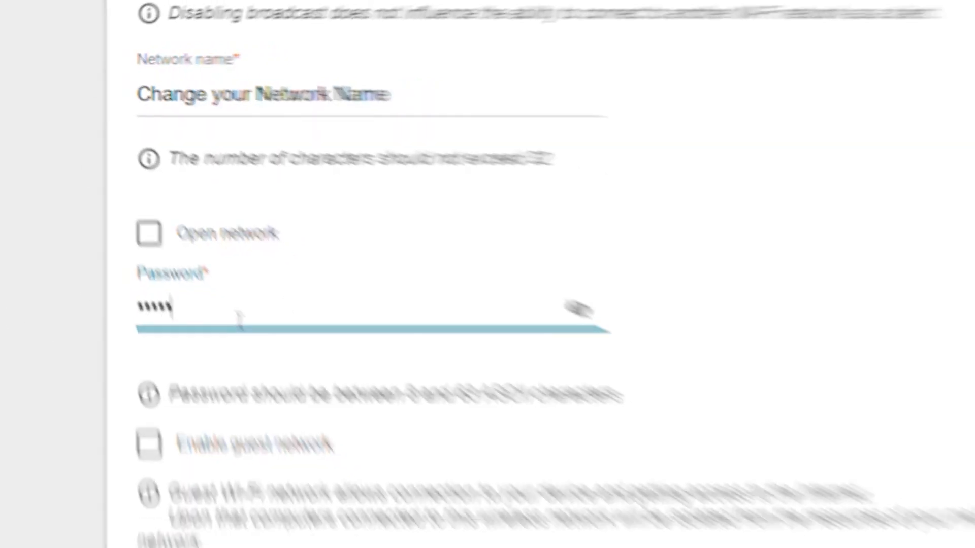
{"action": "type", "text": "r password"}
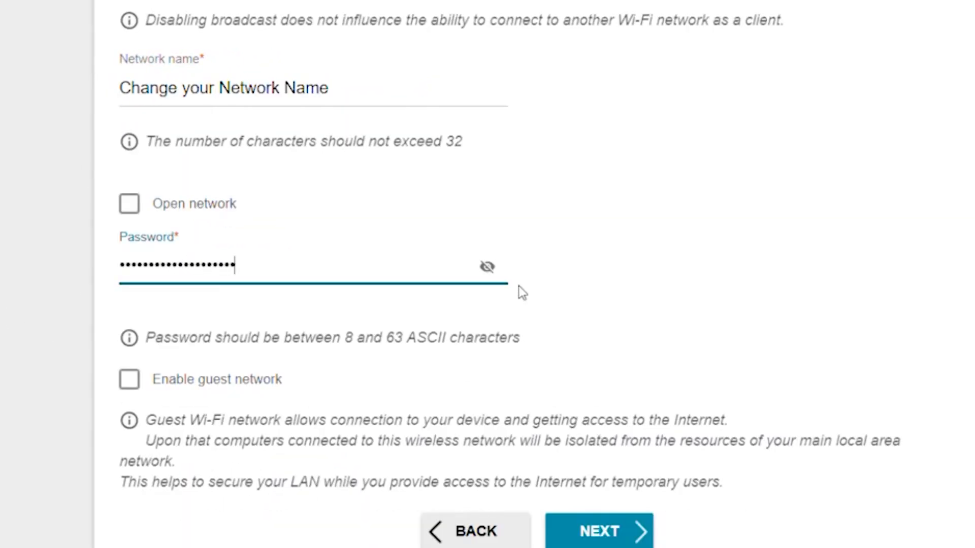
{"action": "left_click", "coordinate": [487, 267]}
{"action": "scroll", "coordinate": [474, 218], "scroll_direction": "down", "scroll_amount": 2}
{"action": "left_click", "coordinate": [487, 188]}
{"action": "left_click", "coordinate": [622, 465]}
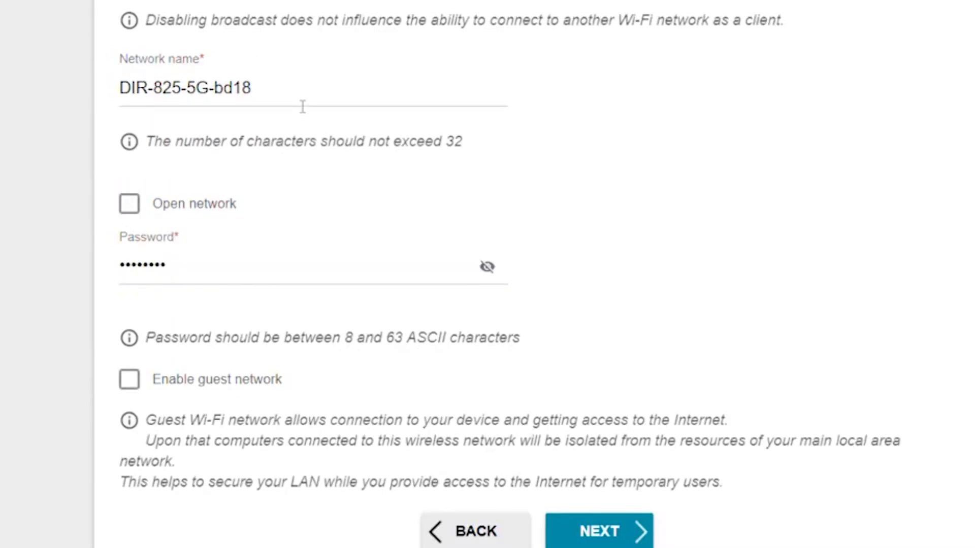
Step: Name the 5 GHz network 'Change your Network Name' and give it a new Wi-Fi password
{"action": "triple_click", "coordinate": [134, 87]}
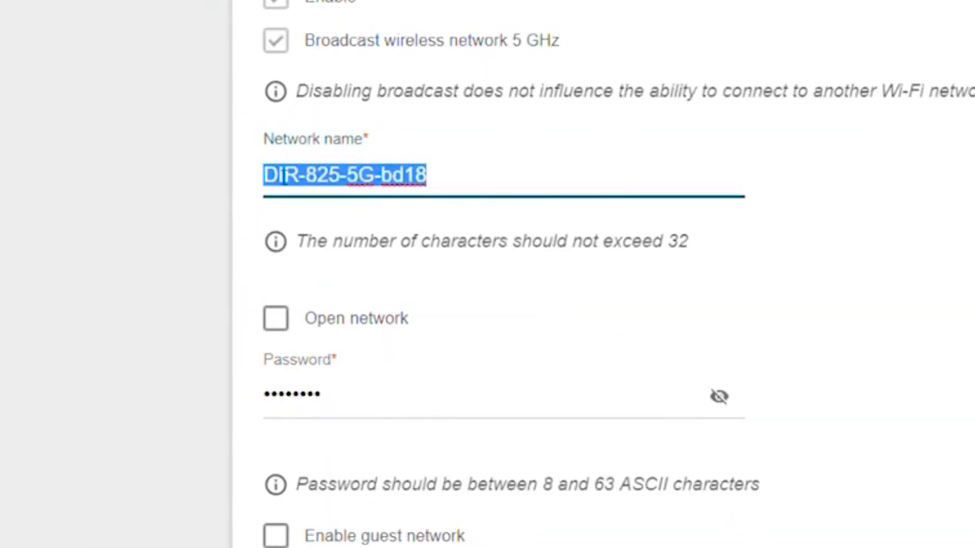
{"action": "type", "text": "Chen"}
{"action": "key", "text": "BackSpace"}
{"action": "key", "text": "BackSpace"}
{"action": "type", "text": "ange your"}
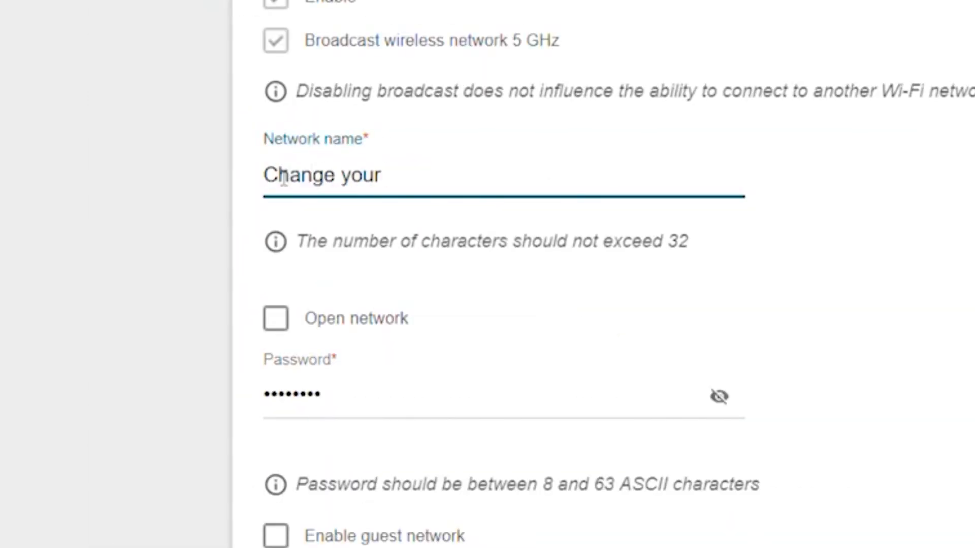
{"action": "type", "text": " Network Name"}
{"action": "key", "text": "Tab"}
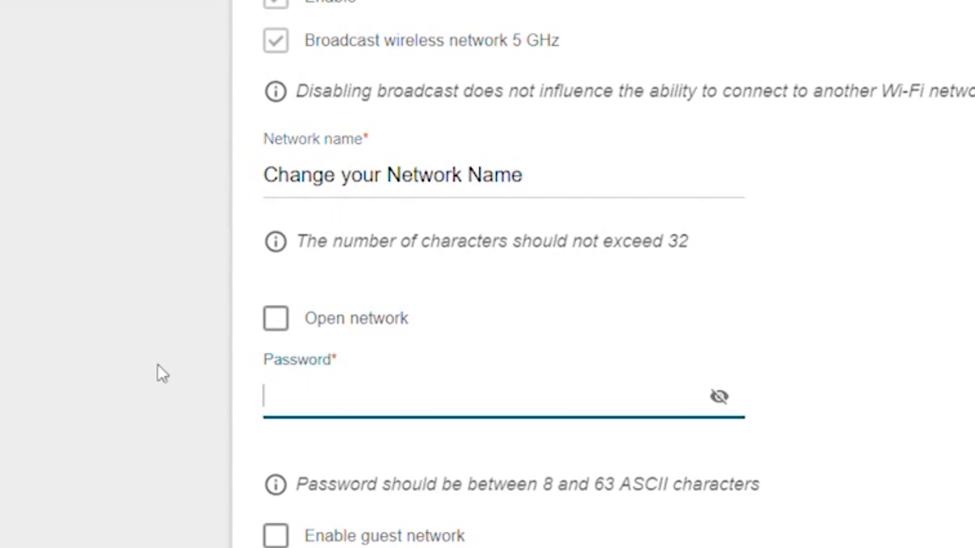
{"action": "type", "text": "Enter your password"}
{"action": "left_click", "coordinate": [719, 397]}
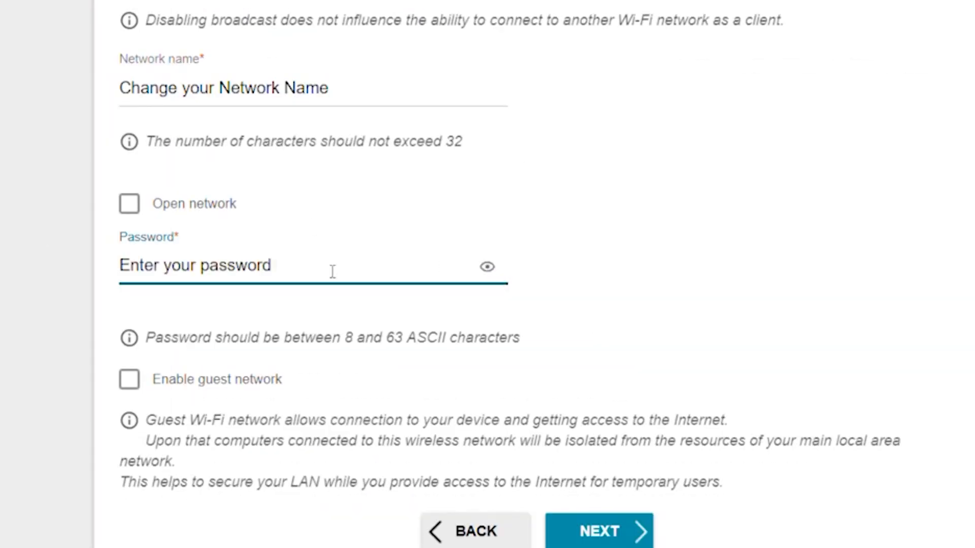
{"action": "left_click", "coordinate": [592, 531]}
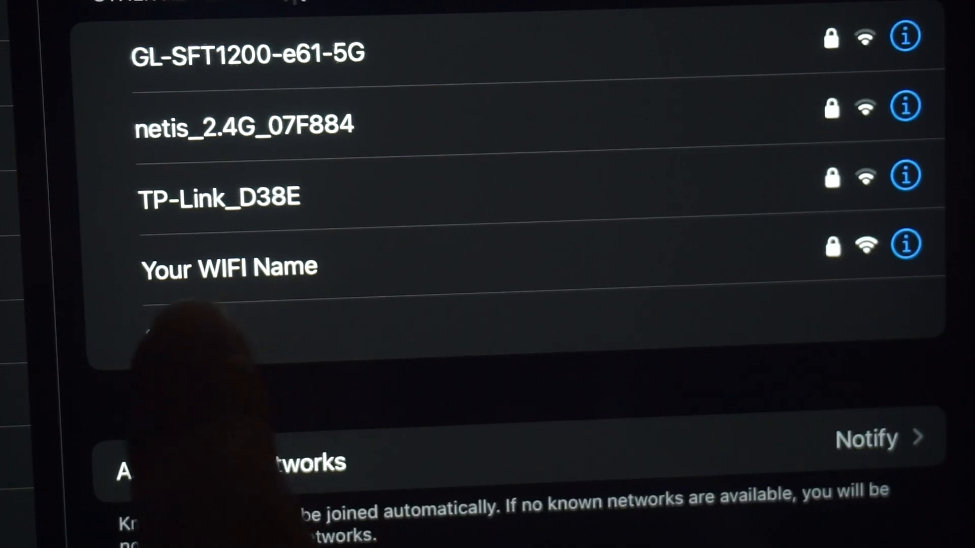
{"action": "left_click", "coordinate": [284, 268]}
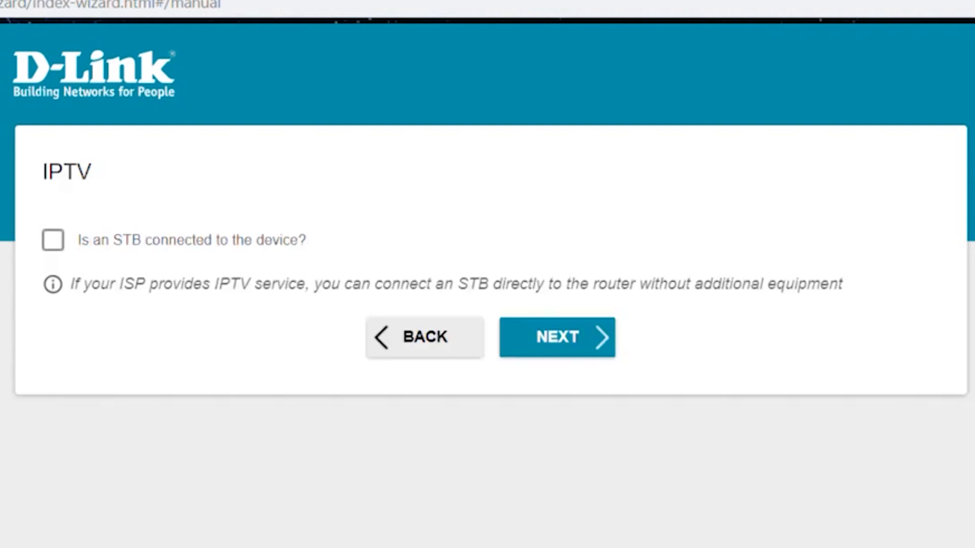
Step: Skip IPTV, set a new admin password, and apply the Wizard's Router-mode summary
{"action": "left_click", "coordinate": [554, 351]}
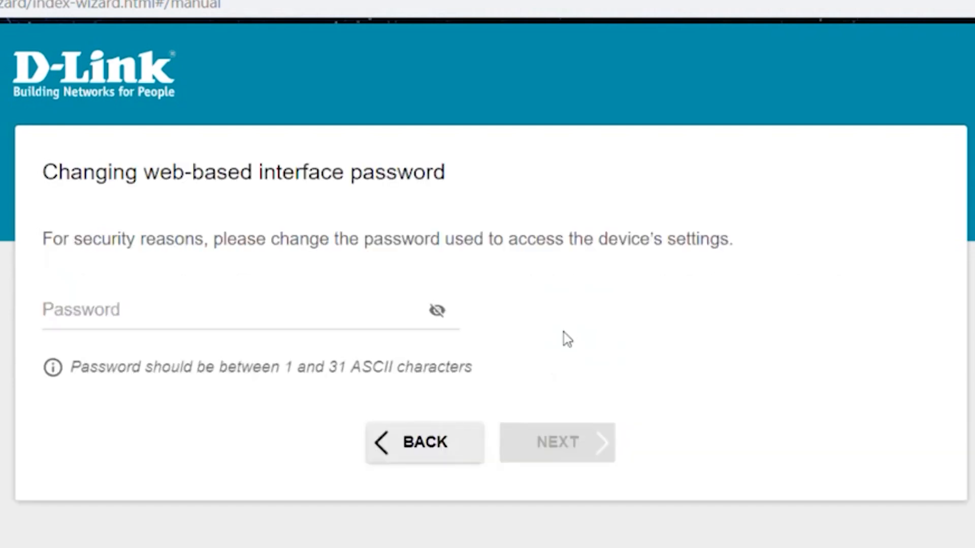
{"action": "left_click", "coordinate": [168, 313]}
{"action": "type", "text": "••••••"}
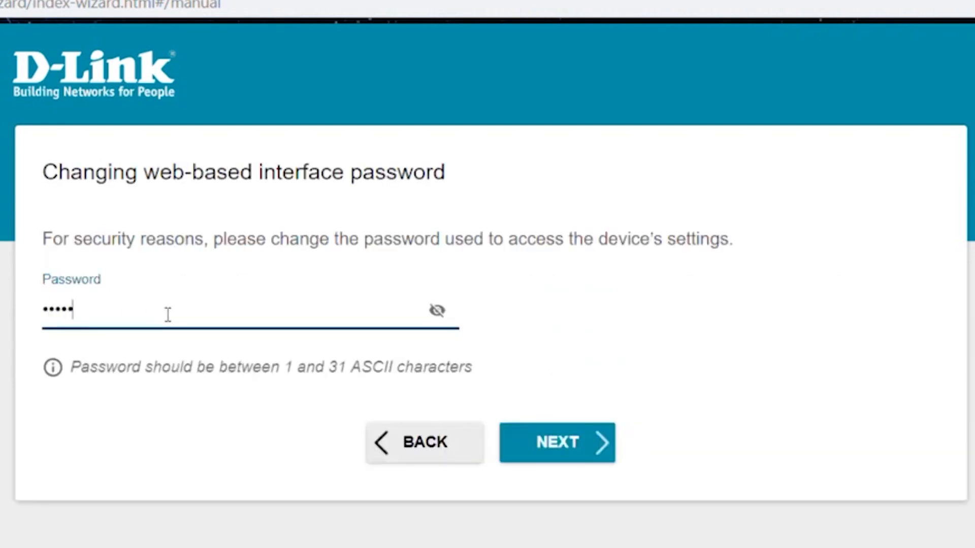
{"action": "left_click", "coordinate": [445, 311]}
{"action": "left_click", "coordinate": [599, 450]}
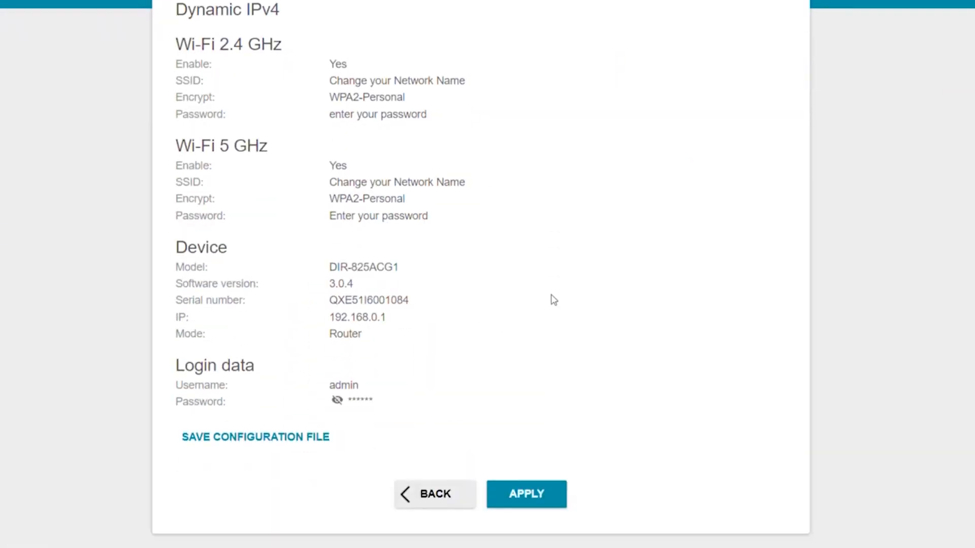
{"action": "left_click", "coordinate": [520, 498]}
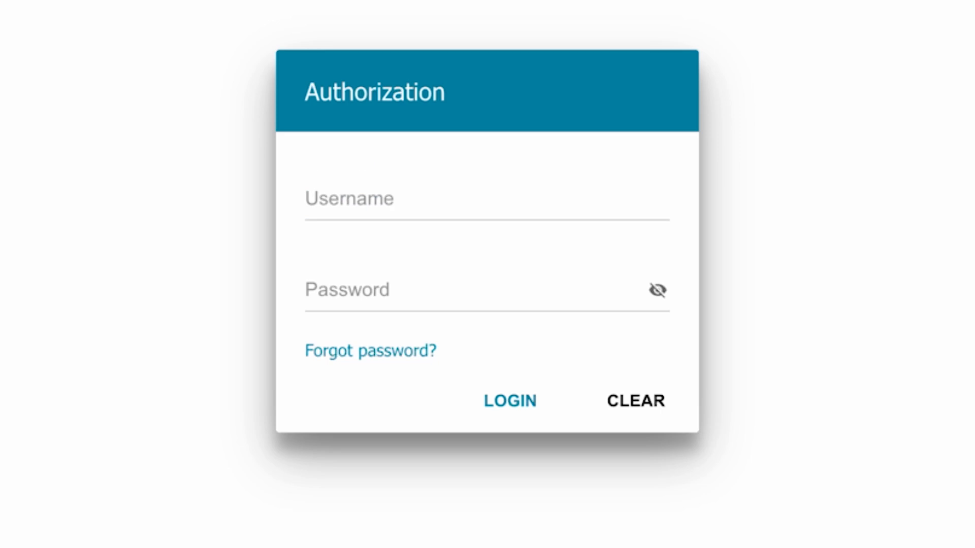
Step: Log in with username admin and the new web interface password
{"action": "left_click", "coordinate": [442, 191]}
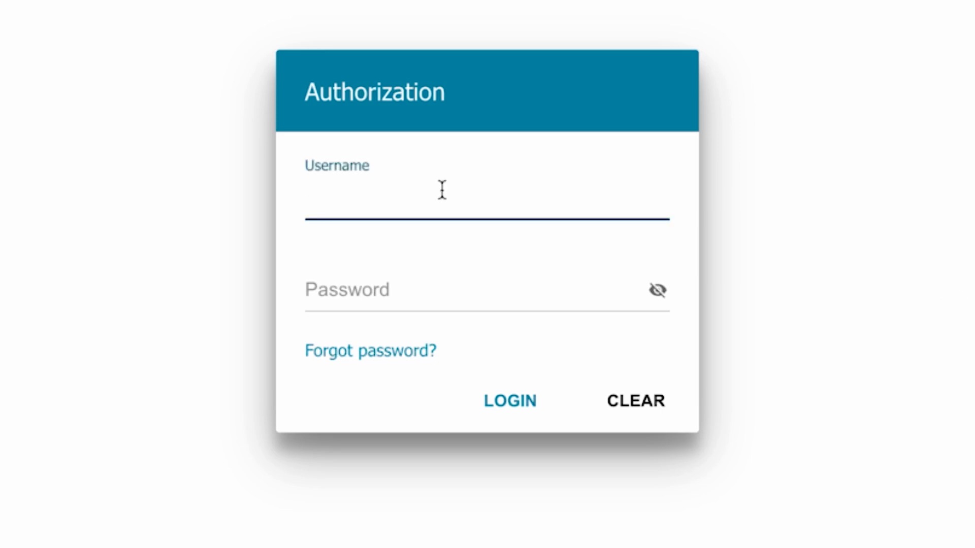
{"action": "type", "text": "admin"}
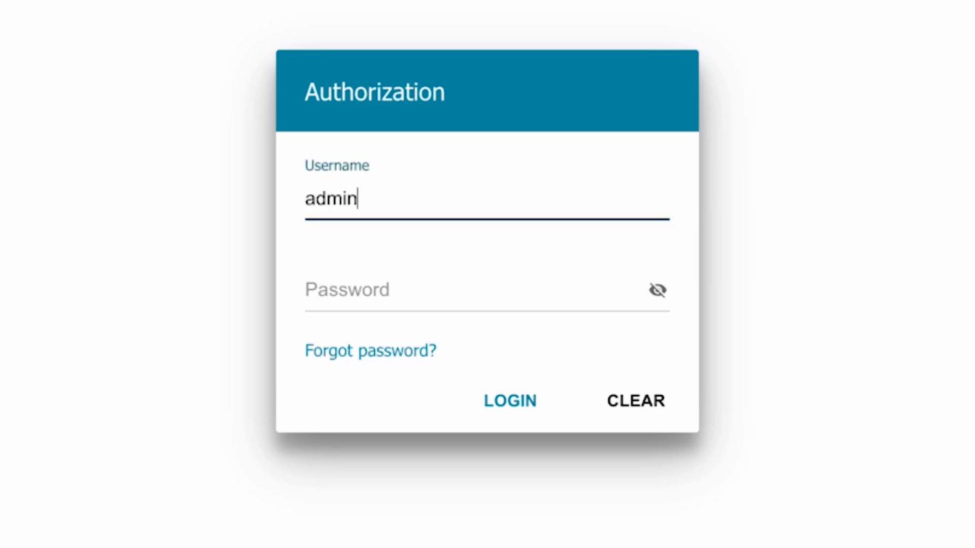
{"action": "left_click", "coordinate": [360, 292]}
{"action": "type", "text": "••••••"}
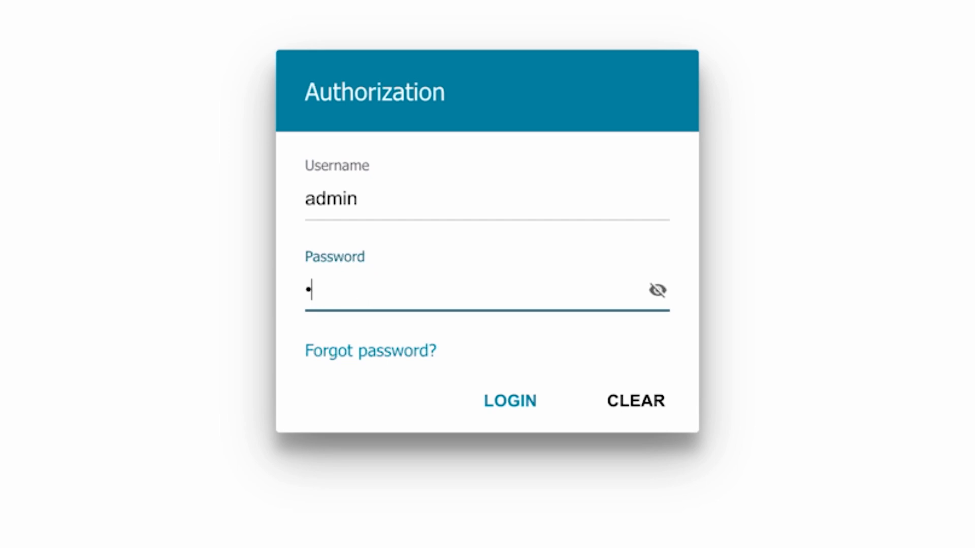
{"action": "type", "text": "••"}
{"action": "left_click", "coordinate": [489, 398]}
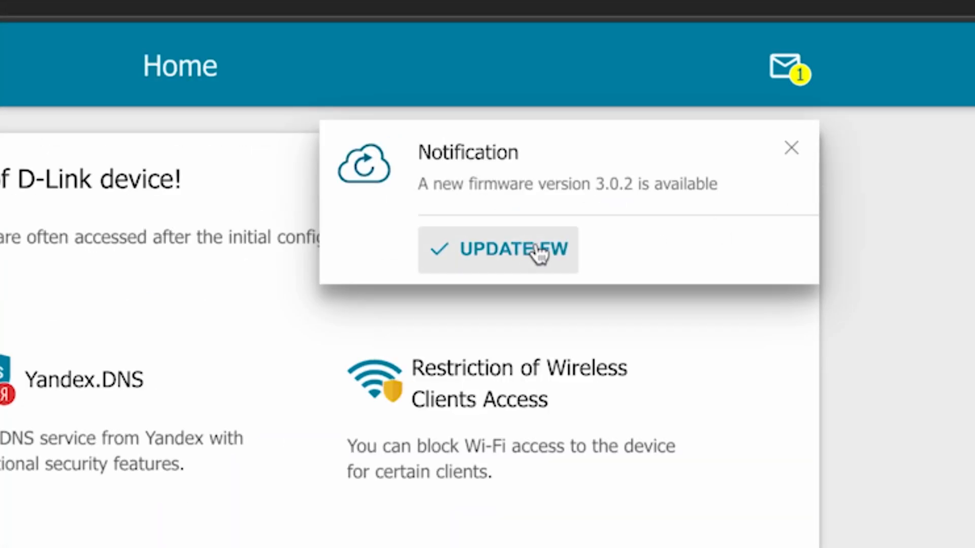
Step: Dismiss the popup and confirm the firmware update to version 3.0.2 from notifications
{"action": "left_click", "coordinate": [791, 147]}
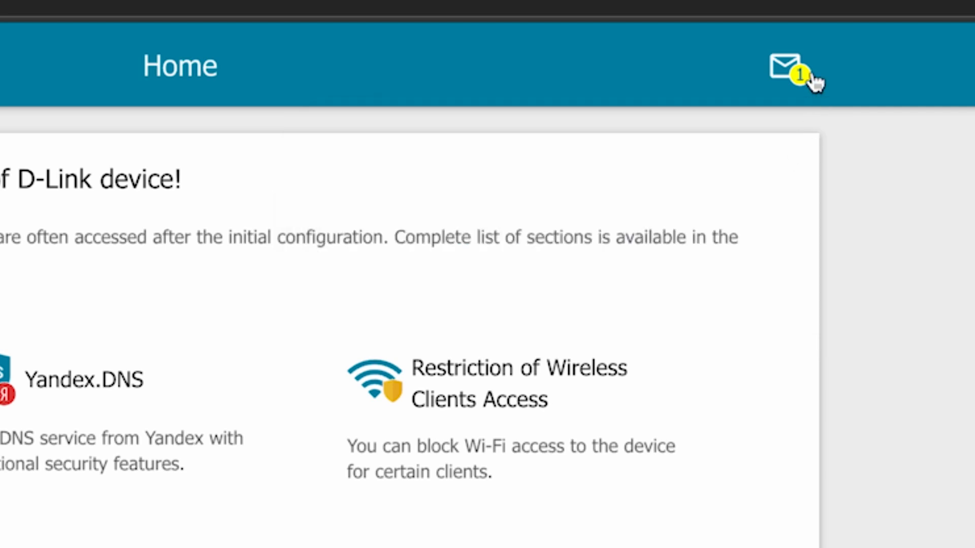
{"action": "left_click", "coordinate": [801, 71]}
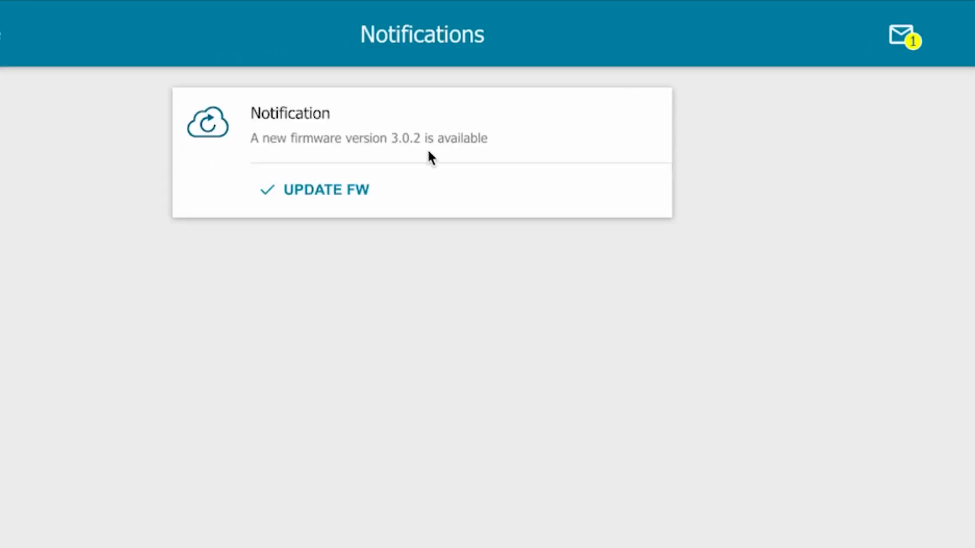
{"action": "left_click", "coordinate": [320, 197]}
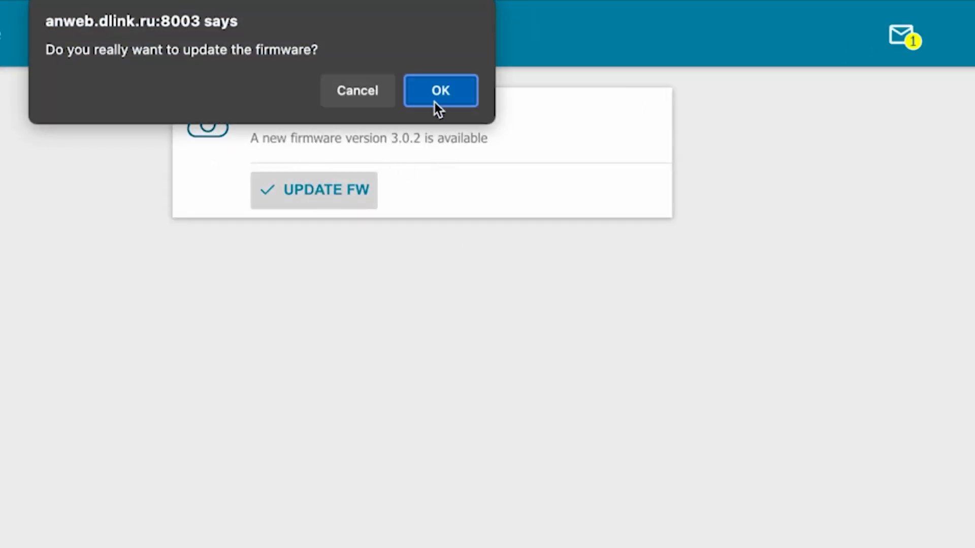
{"action": "left_click", "coordinate": [435, 94]}
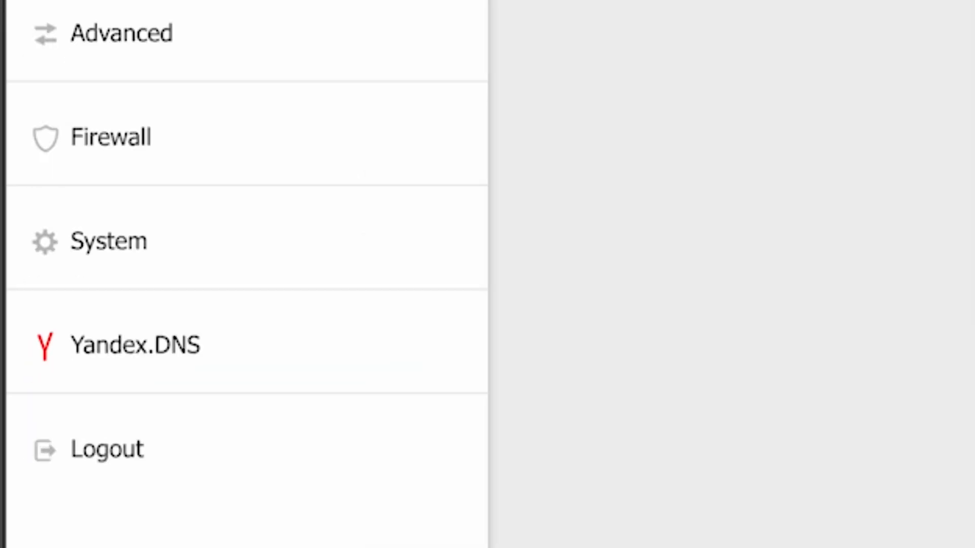
Step: Reboot the router from System > Configuration, then search 'dfdfdfdf' in a new browser tab
{"action": "left_click", "coordinate": [75, 257]}
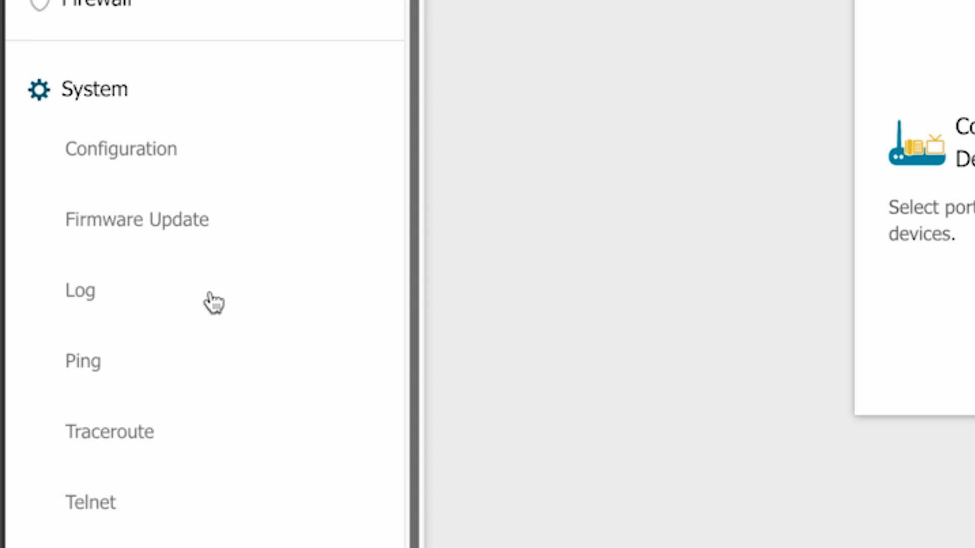
{"action": "left_click", "coordinate": [131, 155]}
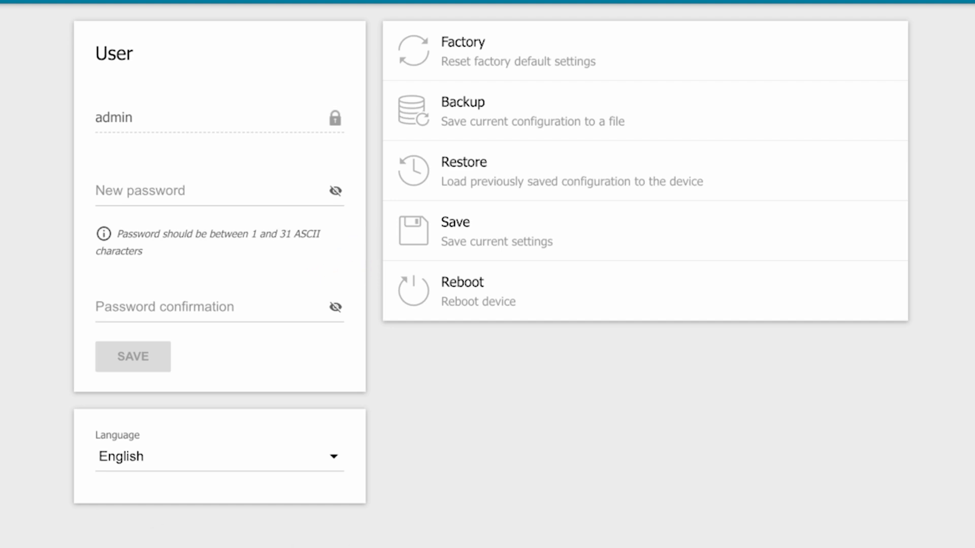
{"action": "left_click", "coordinate": [489, 298]}
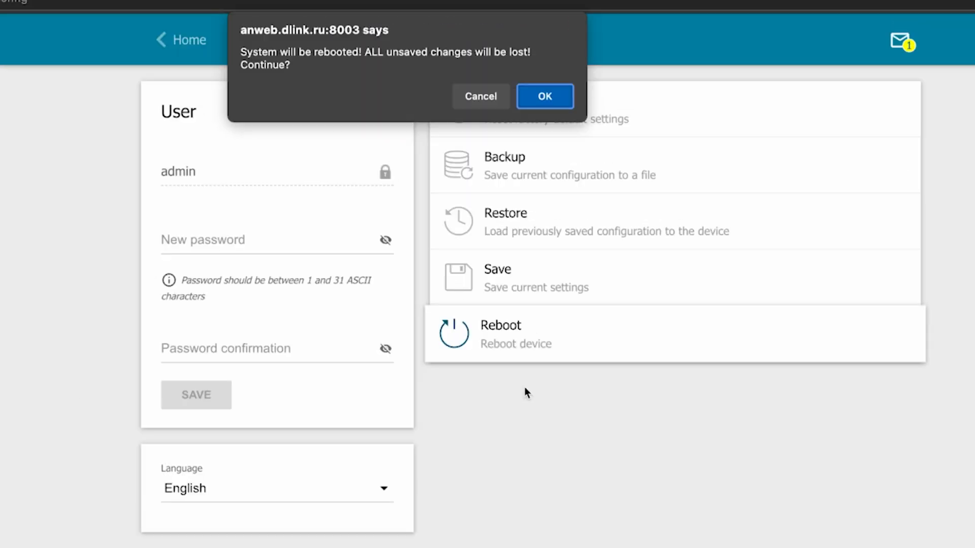
{"action": "left_click", "coordinate": [540, 99]}
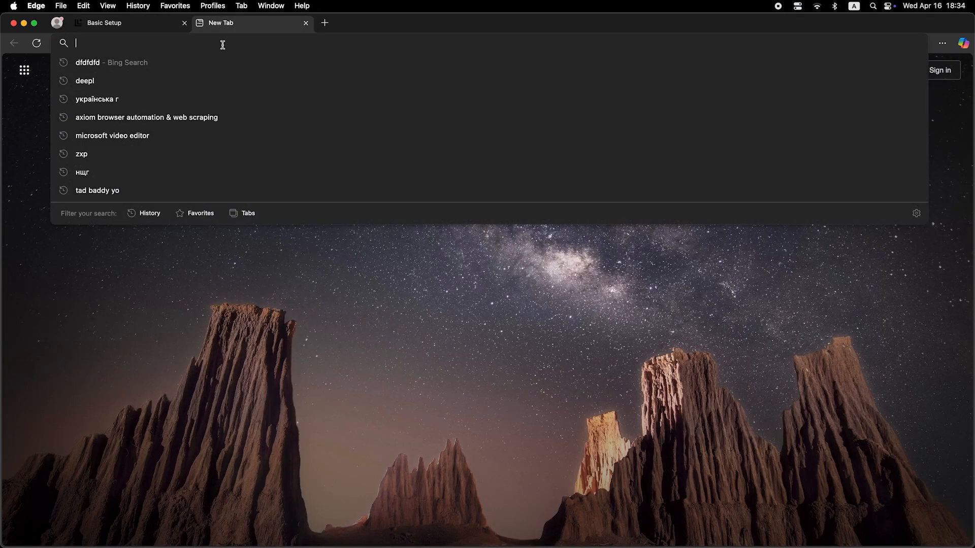
{"action": "type", "text": "dfdfdfdf"}
{"action": "key", "text": "Return"}
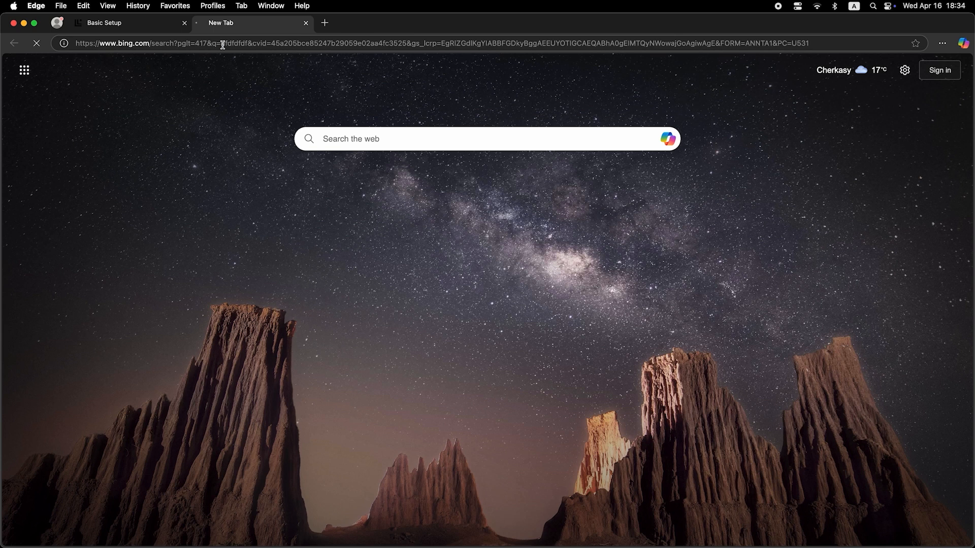